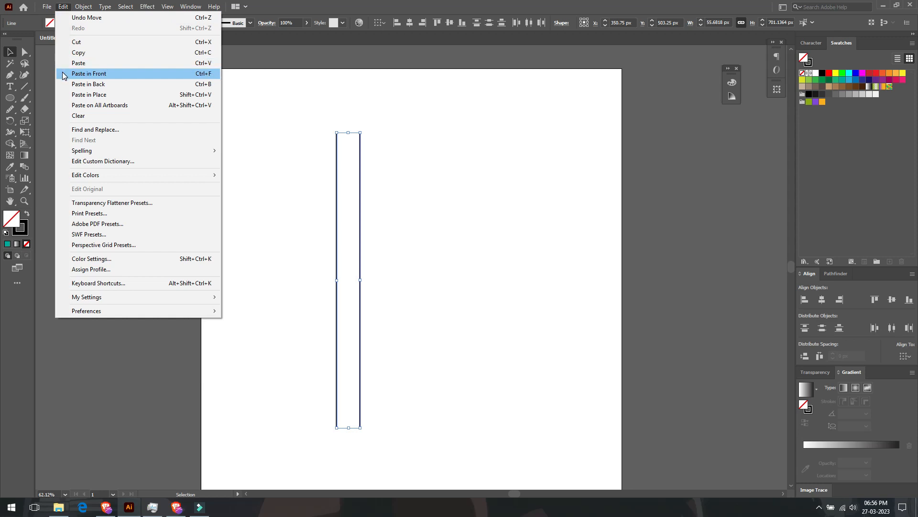
Paste a copy of the vertical line pair in front, place it beside the original, and move both pairs toward the artboard's right side
left_click(67, 73)
left_click_drag(360, 168, 294, 219)
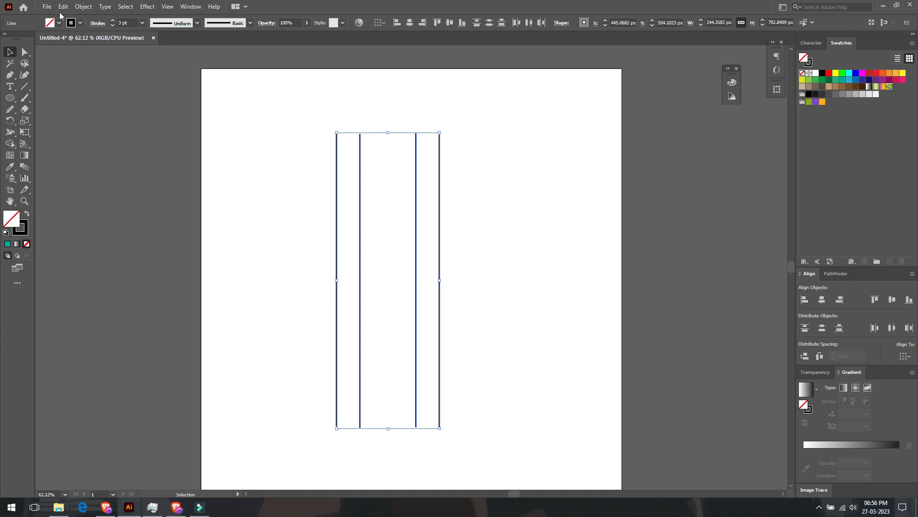
left_click(86, 72)
left_click_drag(265, 165, 558, 273)
Paste another copy of the line pair in front, rotate it to a slightly rising near-horizontal slant, and place it across the vertical lines
left_click(70, 7)
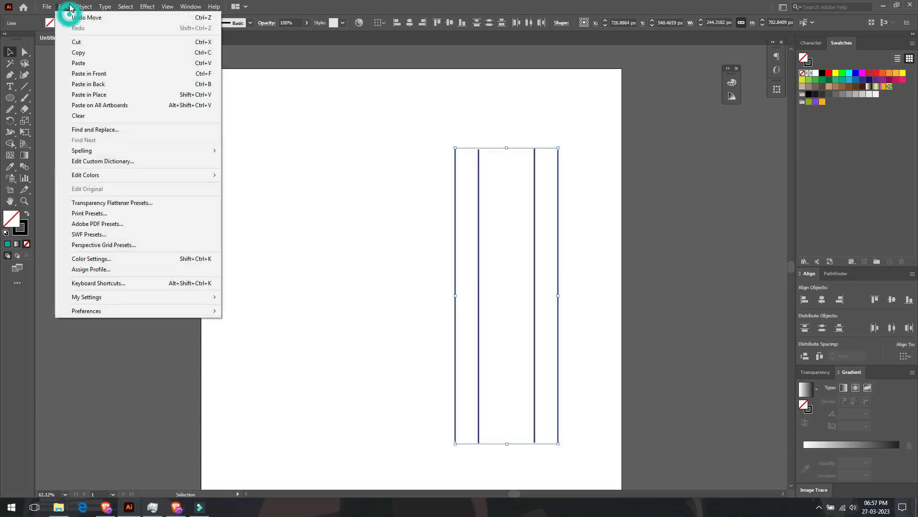
left_click(65, 73)
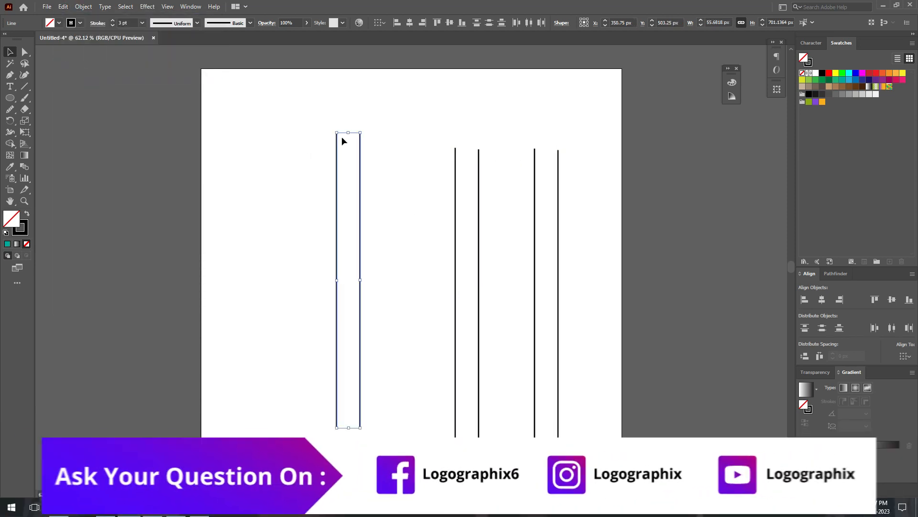
left_click_drag(361, 130, 419, 271)
left_click_drag(500, 266, 498, 229)
left_click_drag(426, 247, 557, 262)
Select all the lines and move them left toward the middle of the artboard
key("ctrl+a")
left_click_drag(463, 312, 348, 305)
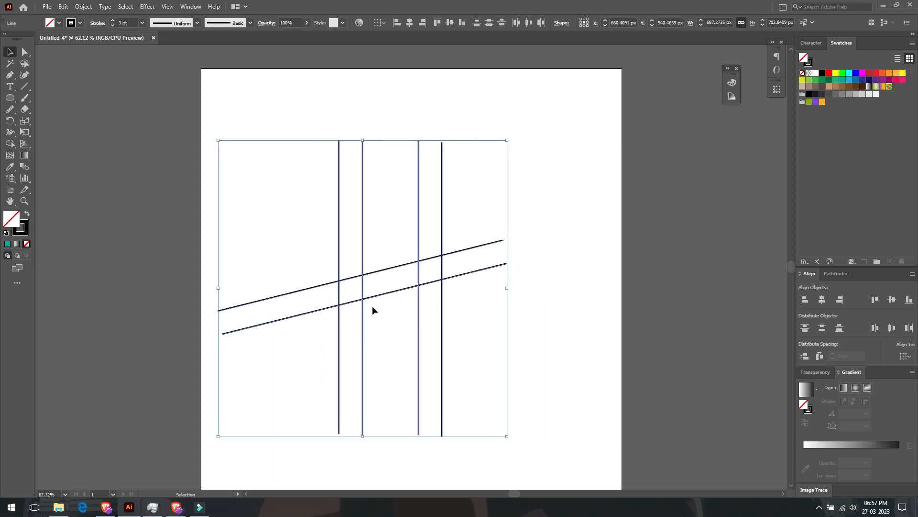
left_click(548, 328)
Draw a horizontal ellipse about 500 by 324 px over the crossing lines
key("l")
left_click_drag(278, 223, 489, 359)
left_click(10, 52)
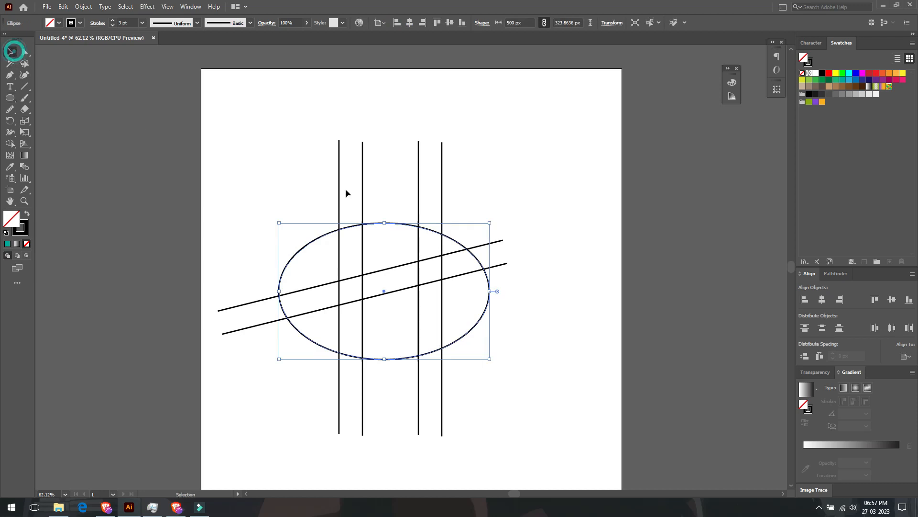
Move the right vertical line pair closer to the left pair, and nudge the slanted pair and the ellipse into better positions
left_click(420, 171)
left_click_drag(420, 171, 404, 168)
left_click_drag(500, 259, 509, 270)
left_click(543, 336)
left_click_drag(480, 320, 477, 315)
scroll(471, 330, "down", 1)
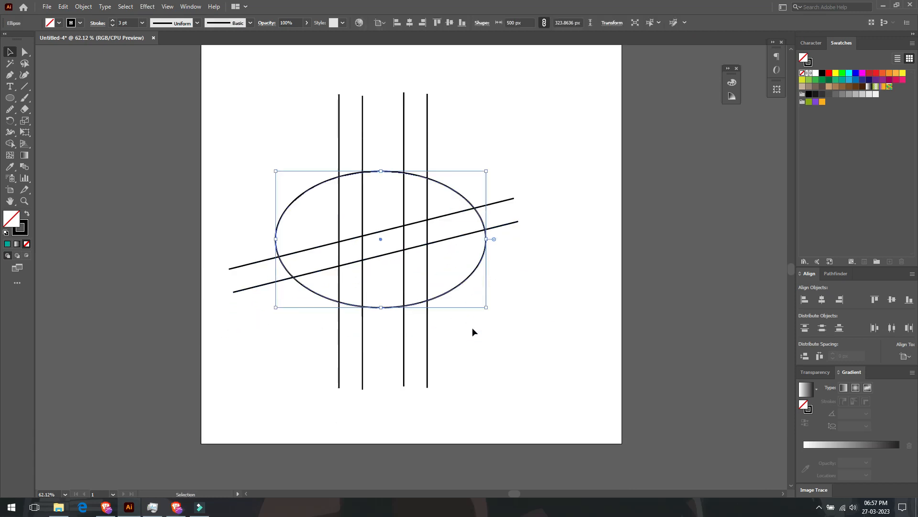
Select all the lines without the ellipse and rotate them together slightly clockwise
left_click_drag(438, 254, 283, 160)
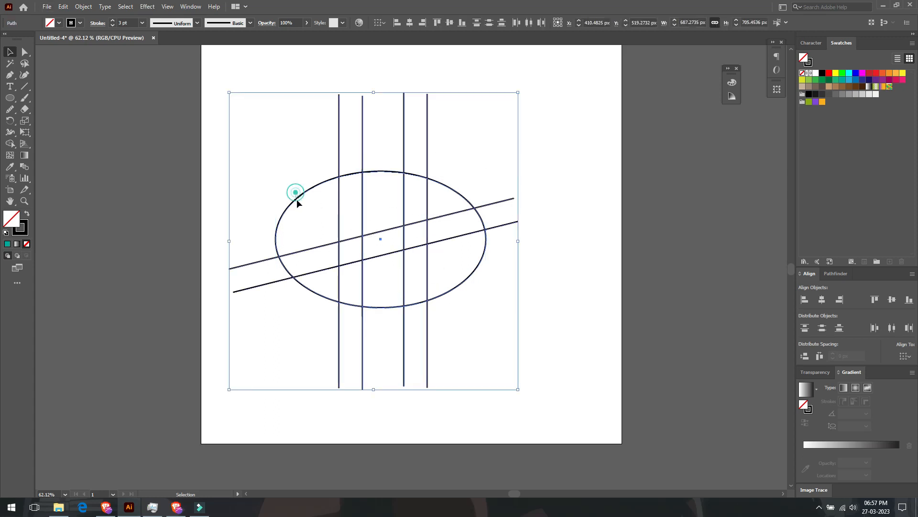
left_click(413, 206)
left_click_drag(491, 189, 516, 232)
left_click_drag(471, 114, 285, 124, "shift")
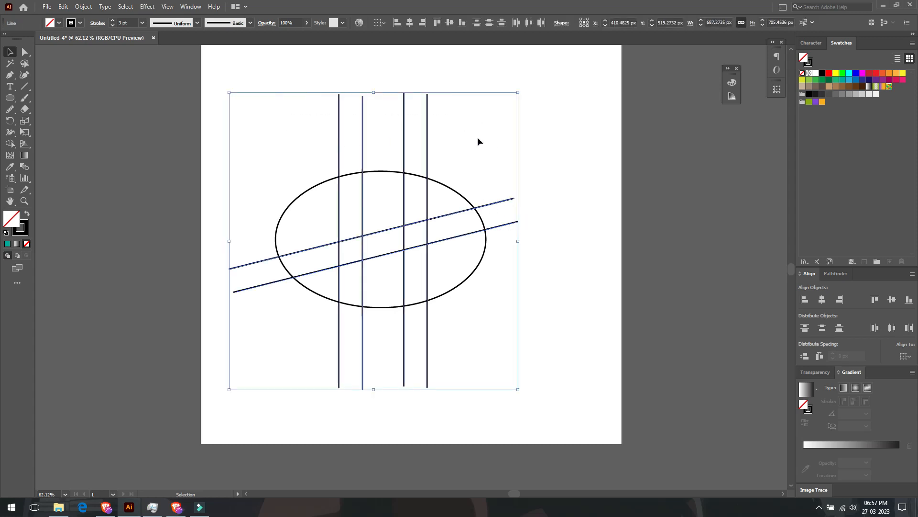
left_click_drag(522, 87, 529, 111)
Rotate the ellipse slightly counterclockwise so it follows the slant of the crossing lines
left_click(475, 207)
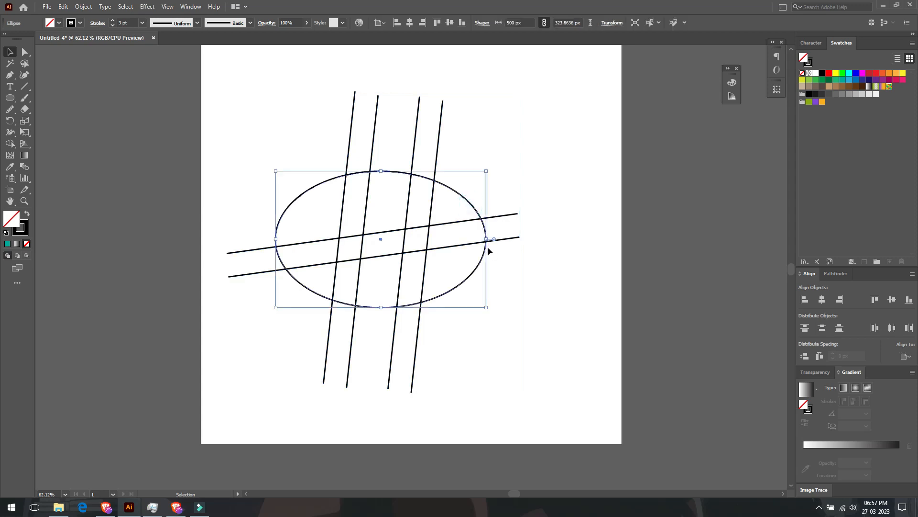
left_click_drag(491, 242, 496, 220)
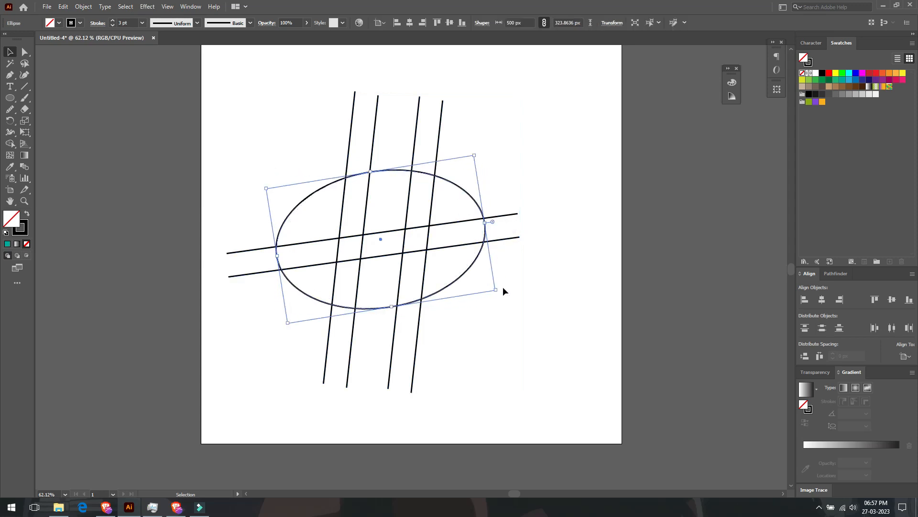
left_click(503, 287)
Duplicate the tilted ellipse with a small offset down and to the left of the original
left_click_drag(457, 281, 444, 292)
key("alt")
left_click(493, 333)
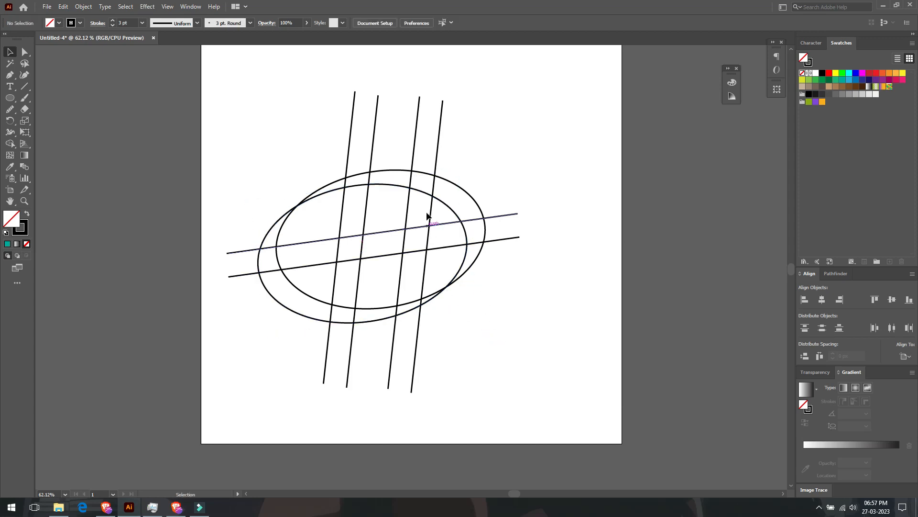
Select all the artwork and use Shape Builder with a light green fill to merge the stems, crossbar and two crescents into an H
left_click_drag(502, 135, 269, 336)
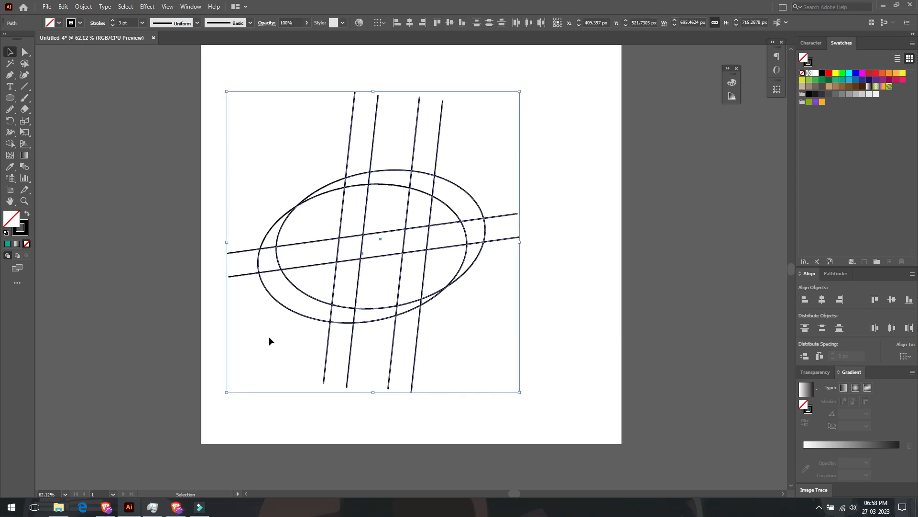
left_click(10, 143)
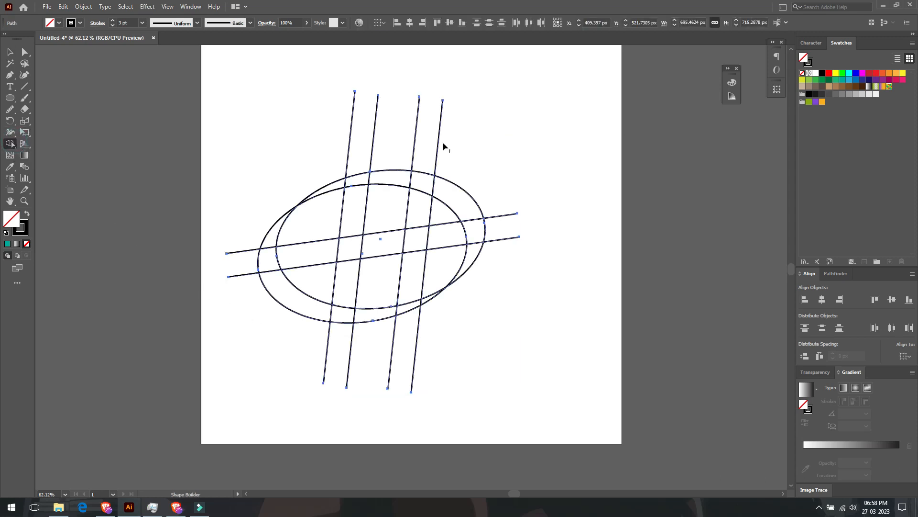
left_click(810, 80)
mouse_move(421, 185)
left_mouse_down()
mouse_move(381, 175)
mouse_move(339, 184)
mouse_move(419, 203)
mouse_move(412, 268)
left_mouse_up()
mouse_move(356, 212)
left_mouse_down()
mouse_move(352, 250)
mouse_move(376, 247)
mouse_move(345, 293)
mouse_move(345, 316)
mouse_move(381, 318)
mouse_move(427, 302)
mouse_move(344, 303)
mouse_move(335, 294)
left_mouse_up()
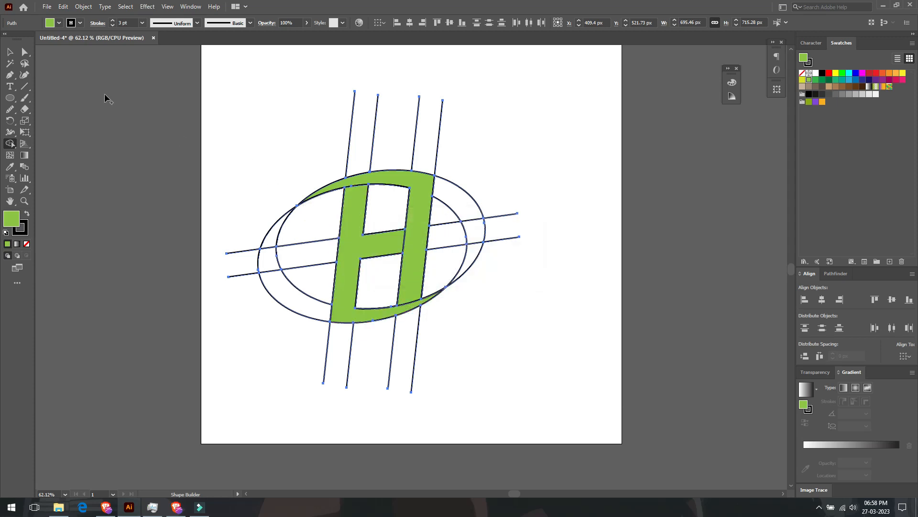
Cut the green H shape to the clipboard and delete all the leftover lines and ellipse segments
left_click(24, 53)
left_click(307, 141)
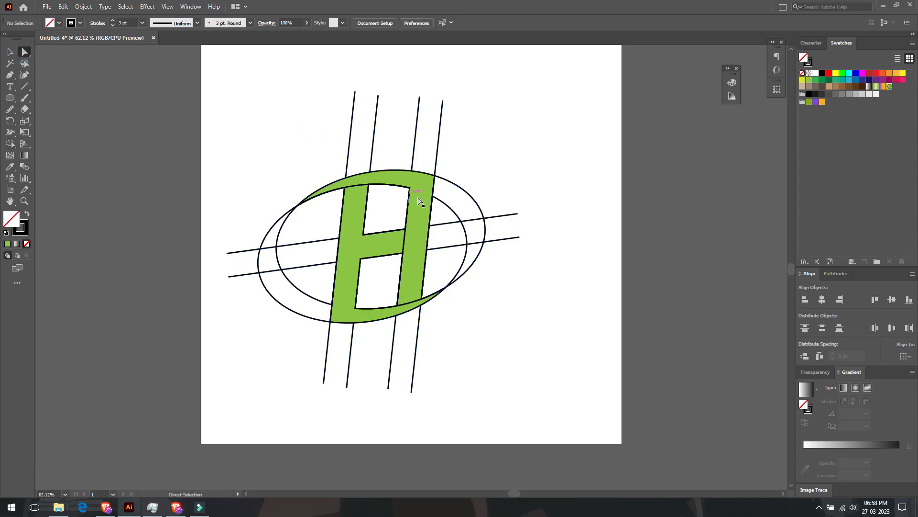
left_click(425, 186)
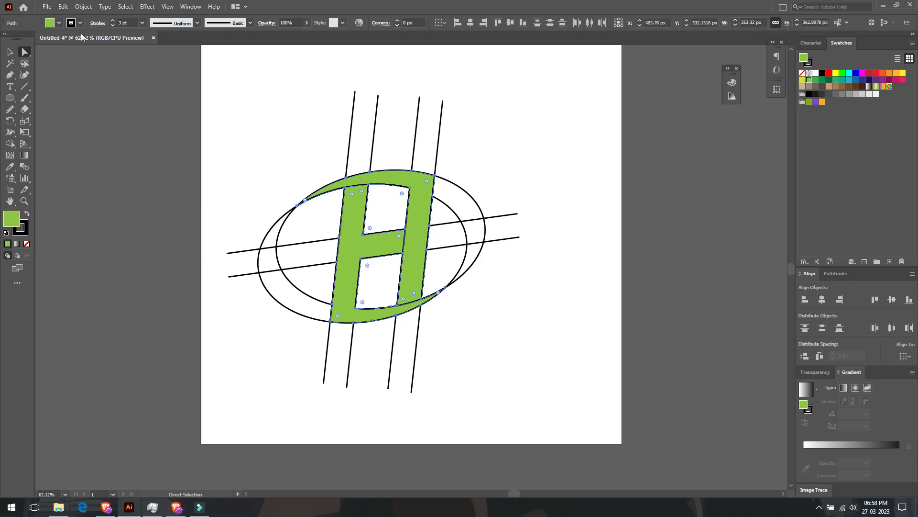
left_click(63, 7)
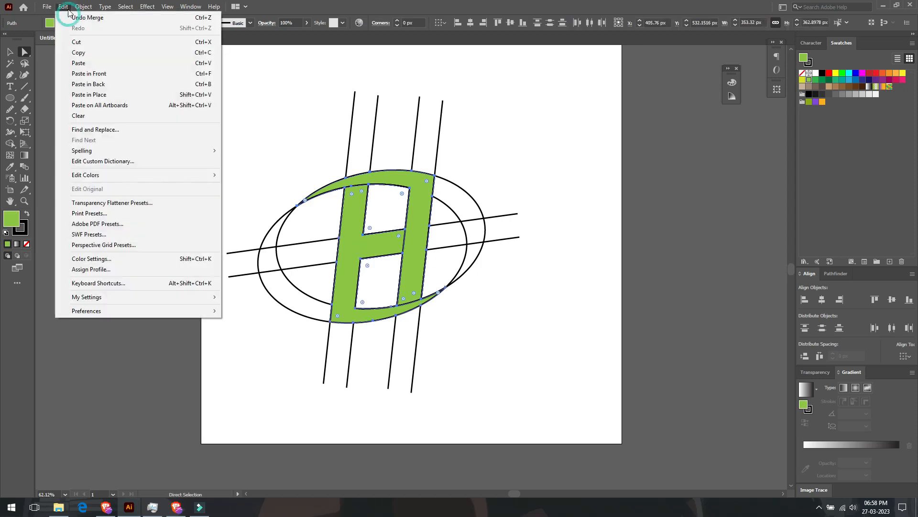
left_click(76, 42)
mouse_move(515, 121)
left_mouse_down()
mouse_move(285, 383)
mouse_move(231, 425)
left_mouse_up()
key("Delete")
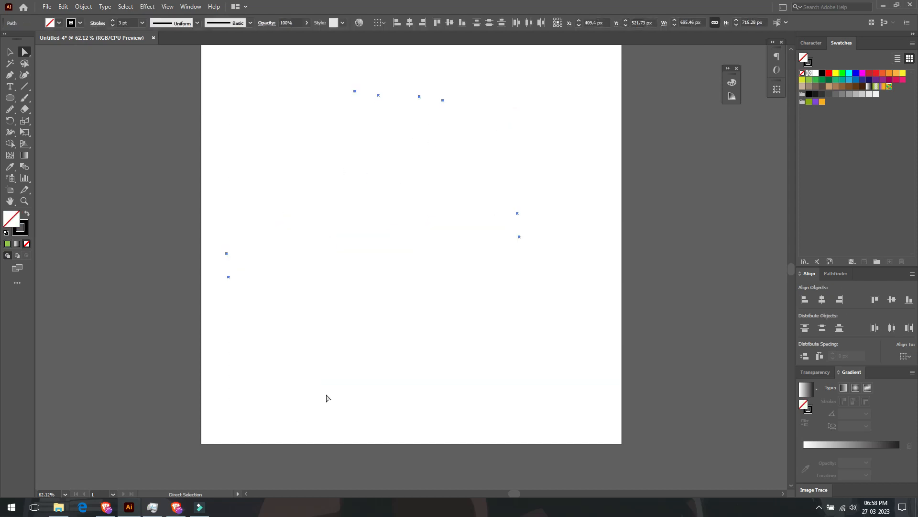
key("Delete")
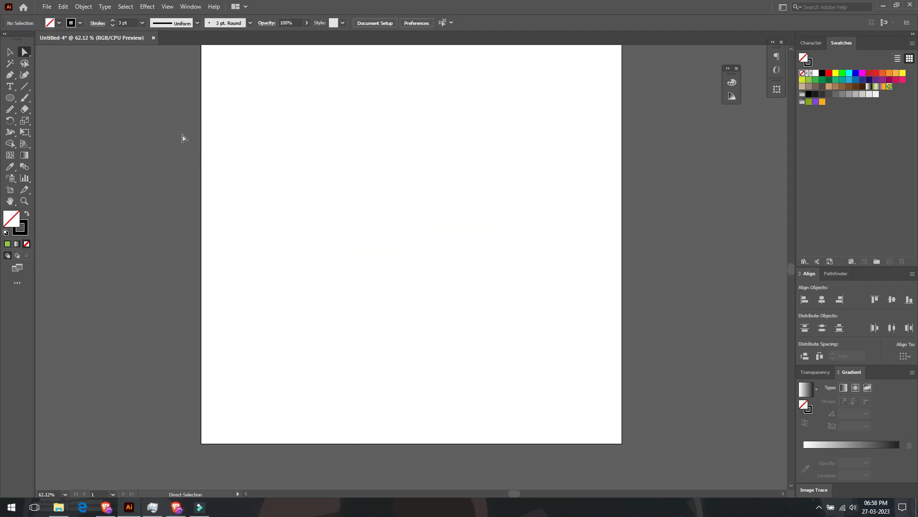
Paste the green H back in front at its original position on the emptied artboard
left_click(64, 8)
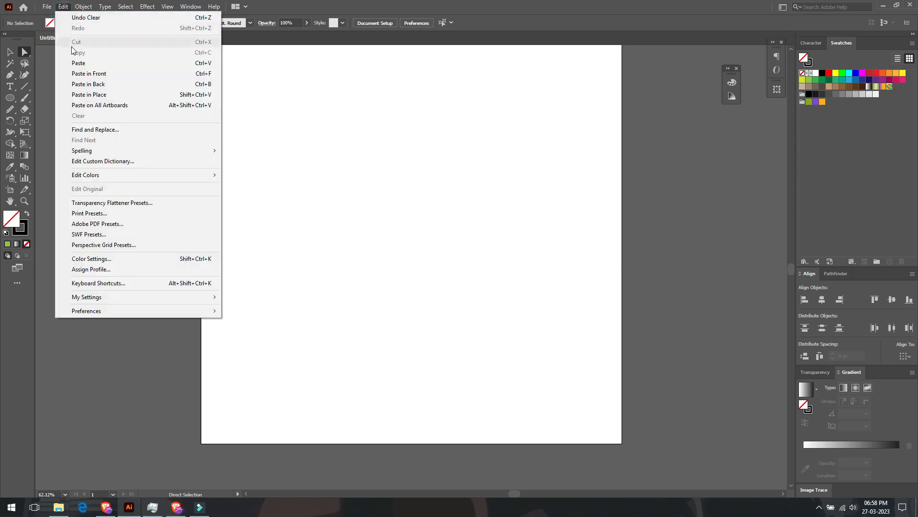
left_click(78, 75)
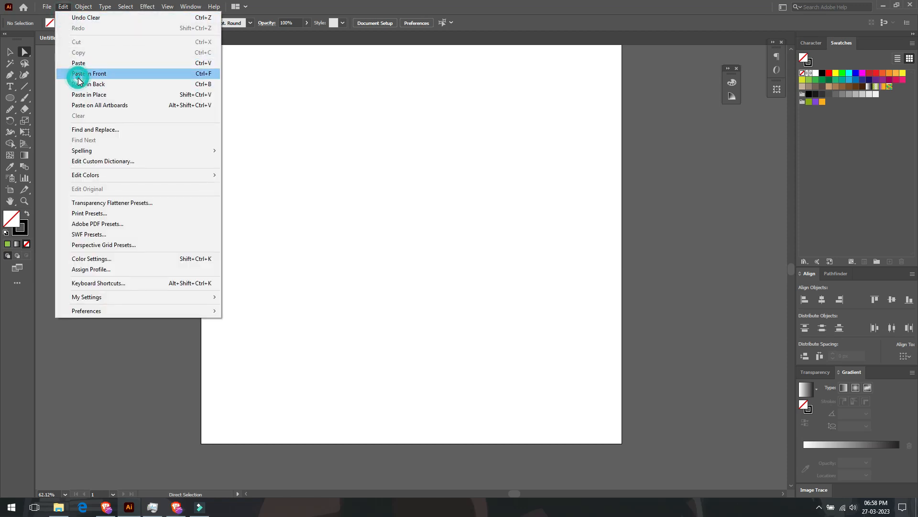
left_click(10, 52)
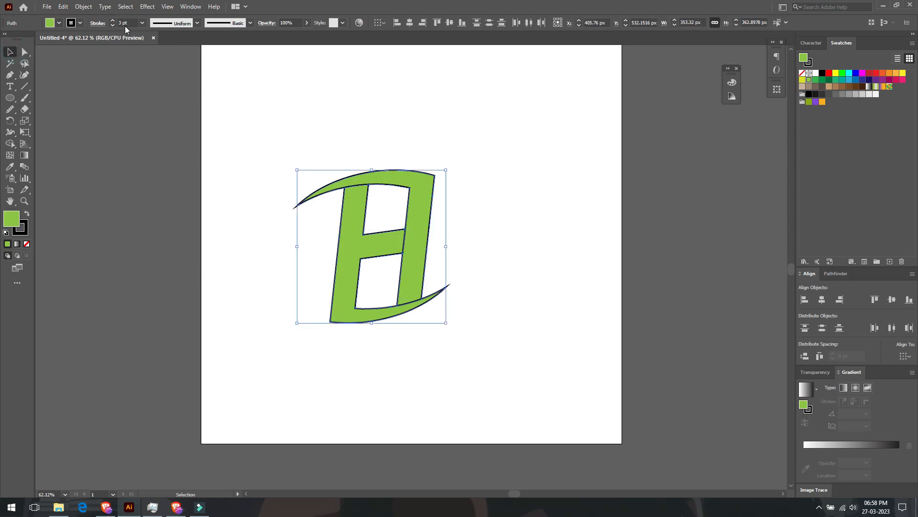
Set the H's stroke weight to 19 pt and align the stroke to the outside
scroll(123, 23, "up", 11)
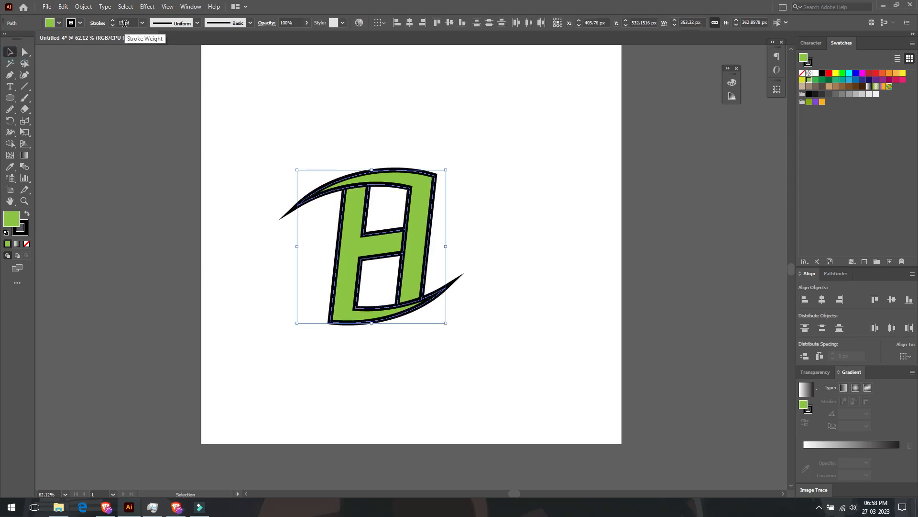
scroll(124, 23, "up", 8)
scroll(124, 23, "down", 3)
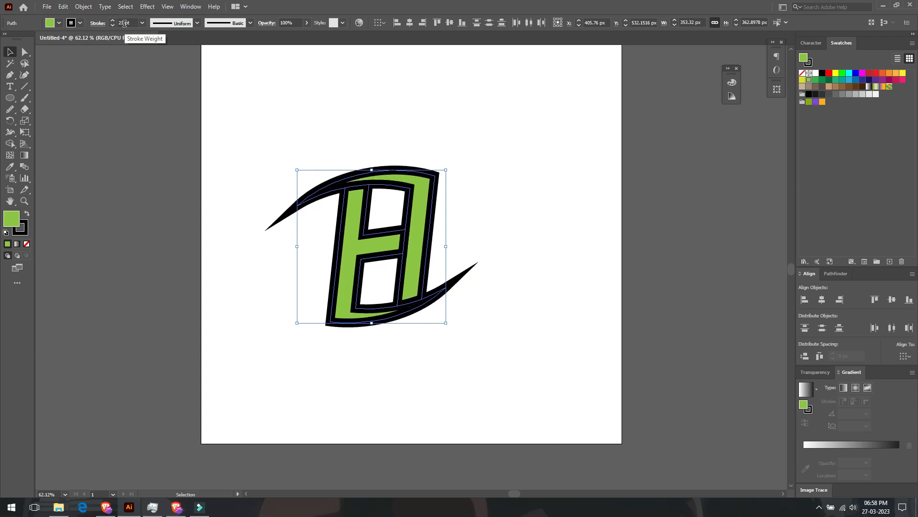
scroll(124, 23, "down", 1)
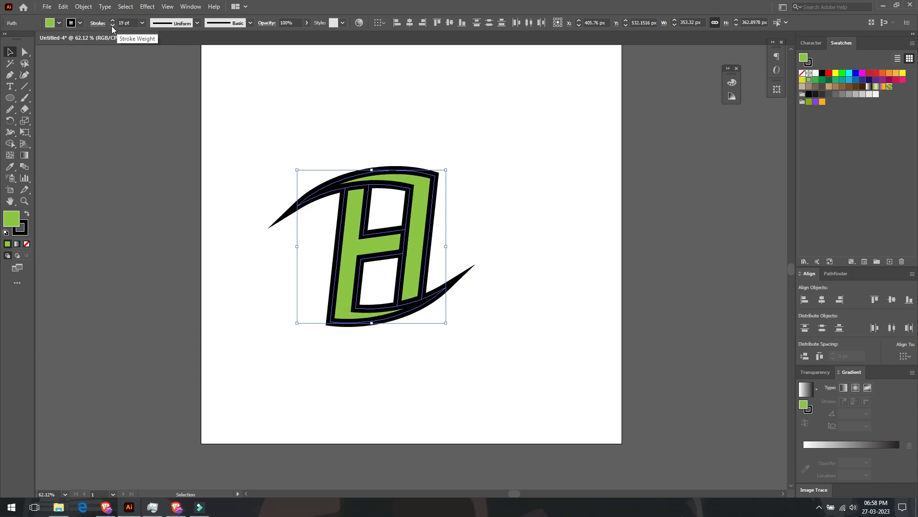
left_click(95, 27)
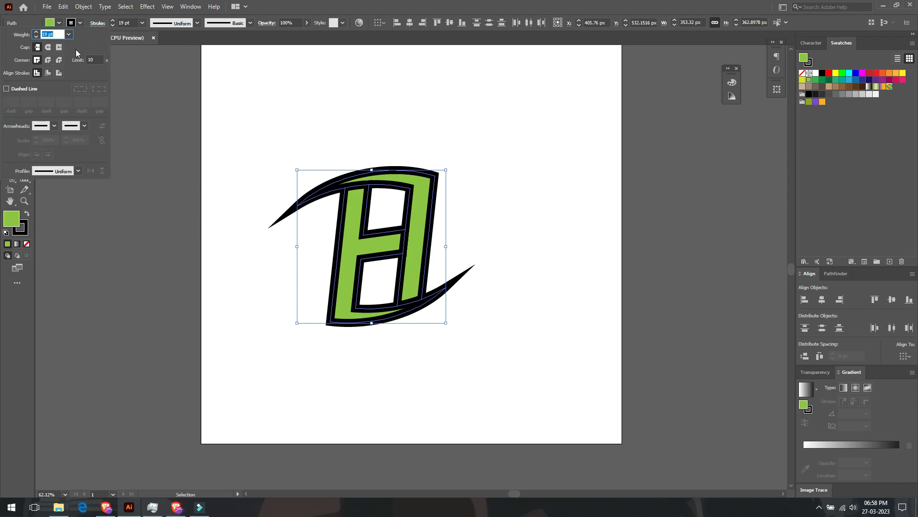
left_click(60, 72)
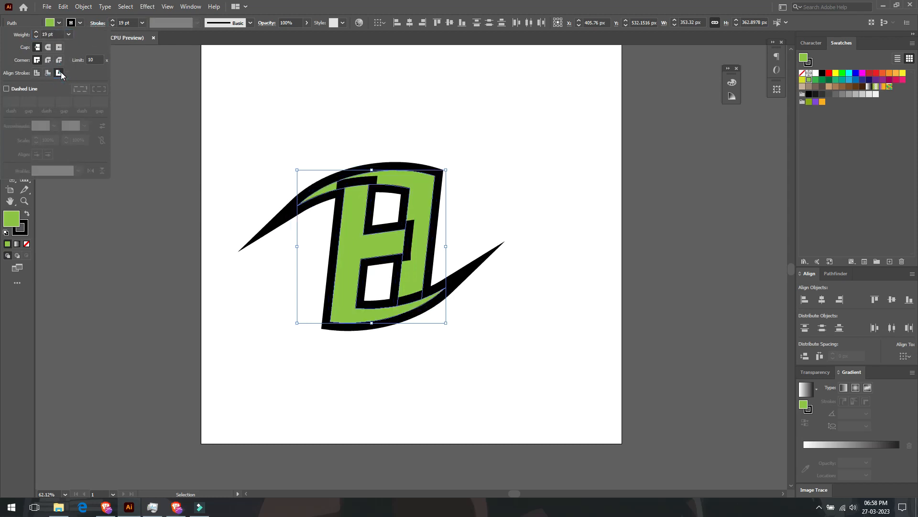
Expand the appearance of the outlined H, and expand the resulting group into editable shapes
left_click(84, 8)
left_click(84, 8)
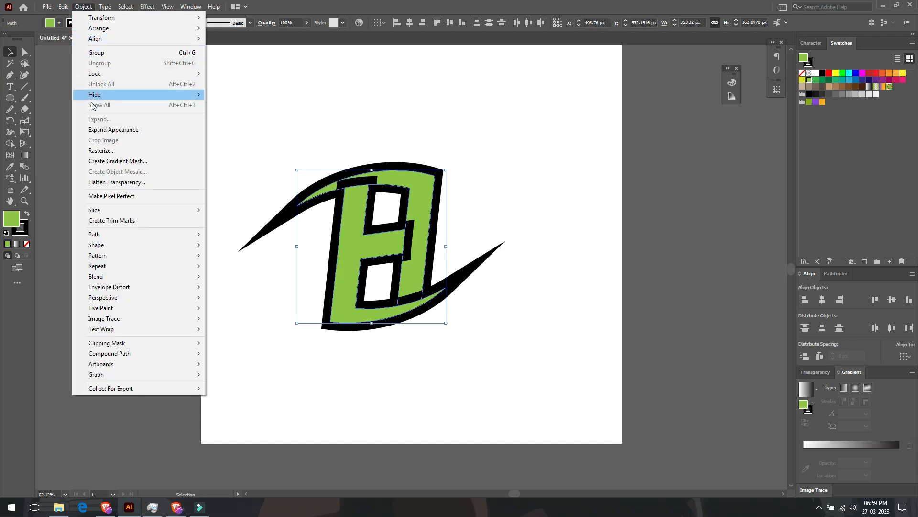
left_click(97, 129)
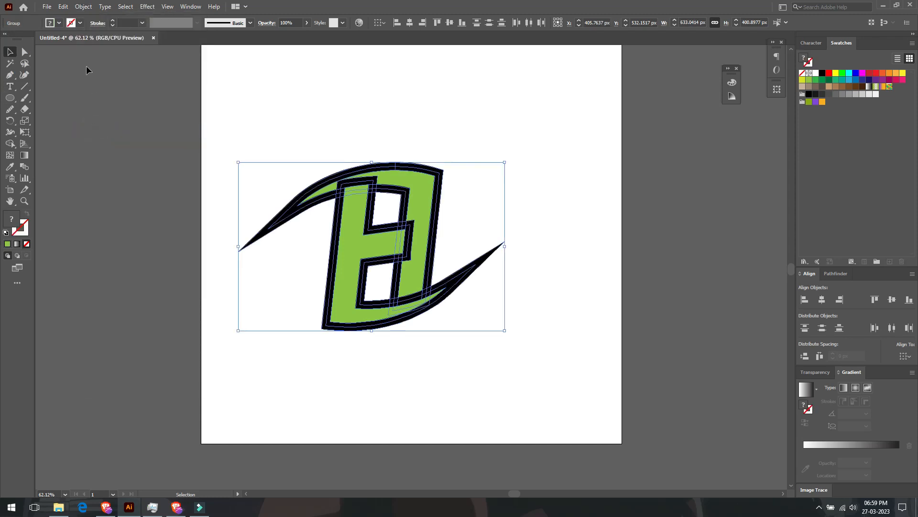
left_click(81, 7)
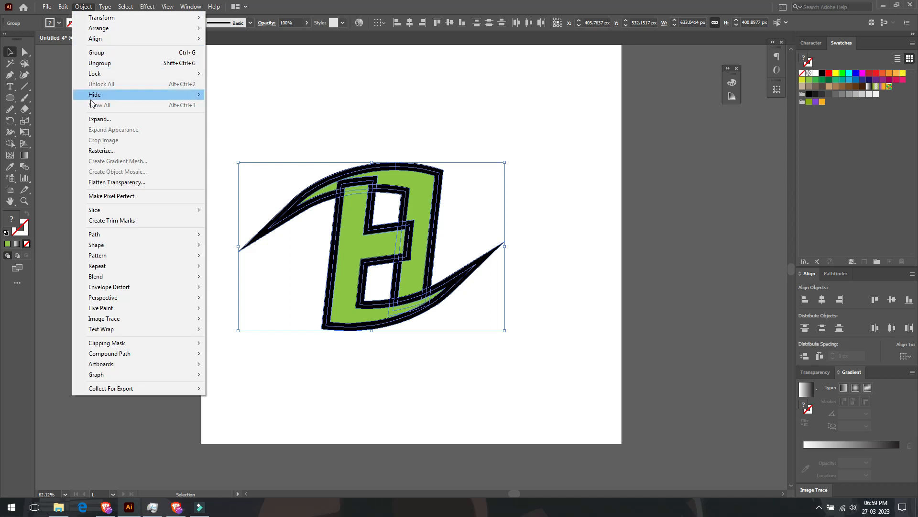
left_click(92, 119)
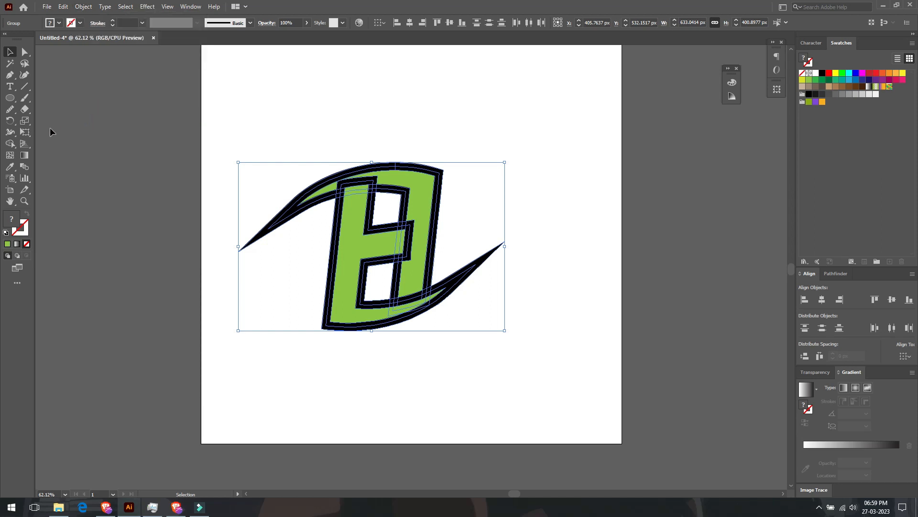
Use Shape Builder with an orange fill to merge the upper crescent and the right stem into one piece
left_click(10, 143)
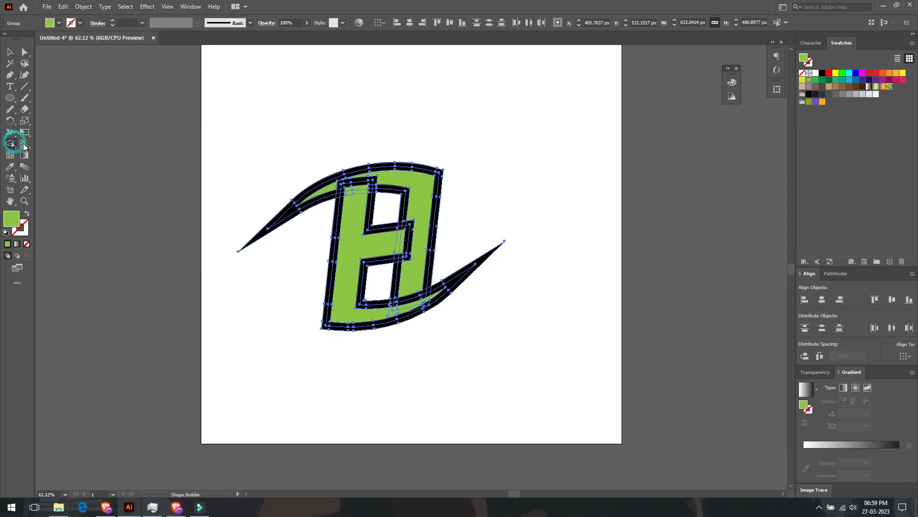
left_click(889, 73)
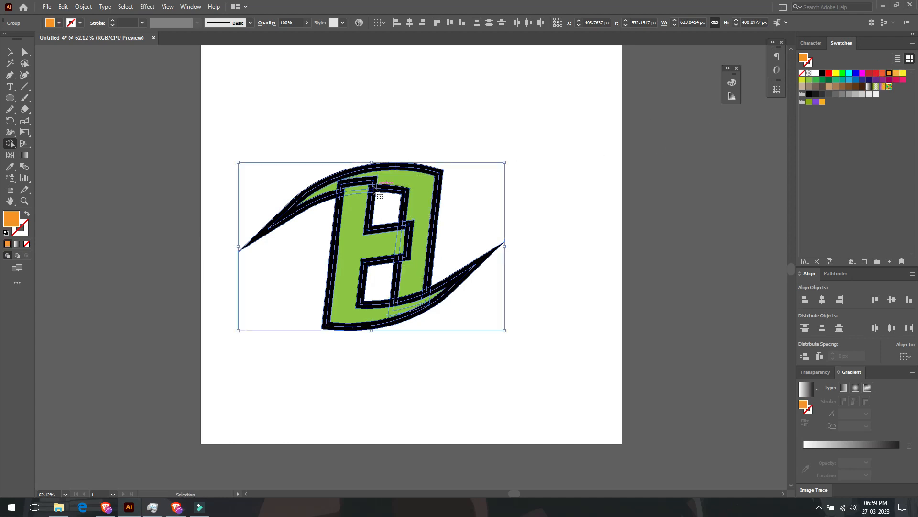
key("ctrl+1")
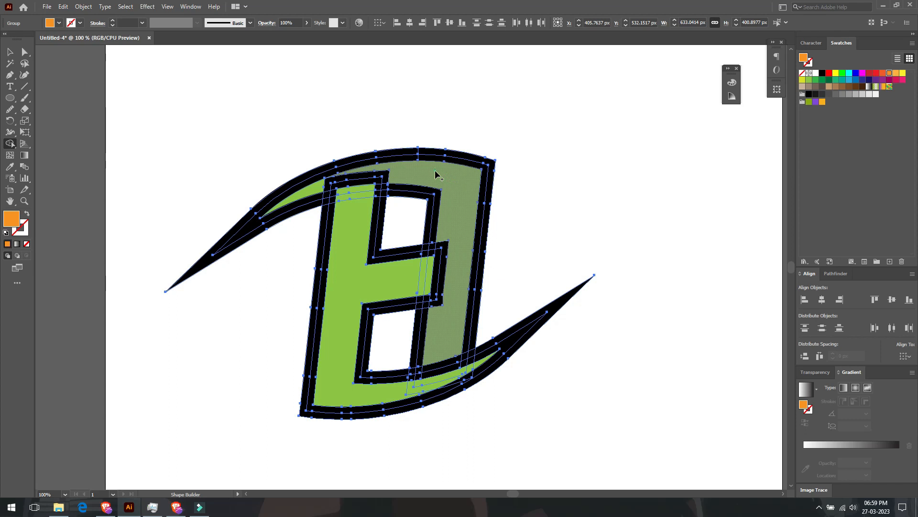
mouse_move(345, 184)
left_mouse_down()
mouse_move(306, 196)
mouse_move(323, 191)
left_mouse_up()
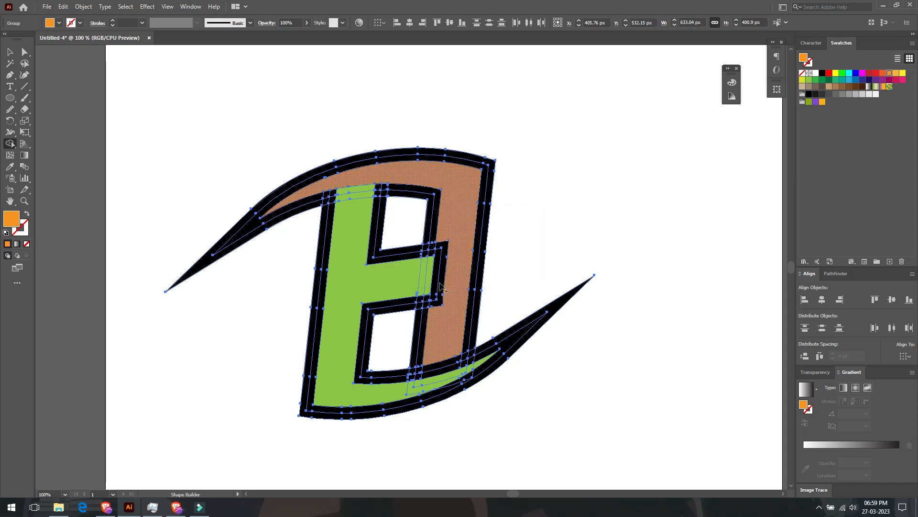
Merge the left stem, crossbar and lower crescent into an orange piece, and absorb the outline overlap at the crossbar into the right stem
left_click_drag(360, 224, 349, 325)
mouse_move(362, 380)
left_mouse_down()
mouse_move(359, 389)
mouse_move(380, 396)
mouse_move(425, 395)
mouse_move(396, 389)
mouse_move(470, 374)
mouse_move(485, 351)
left_mouse_up()
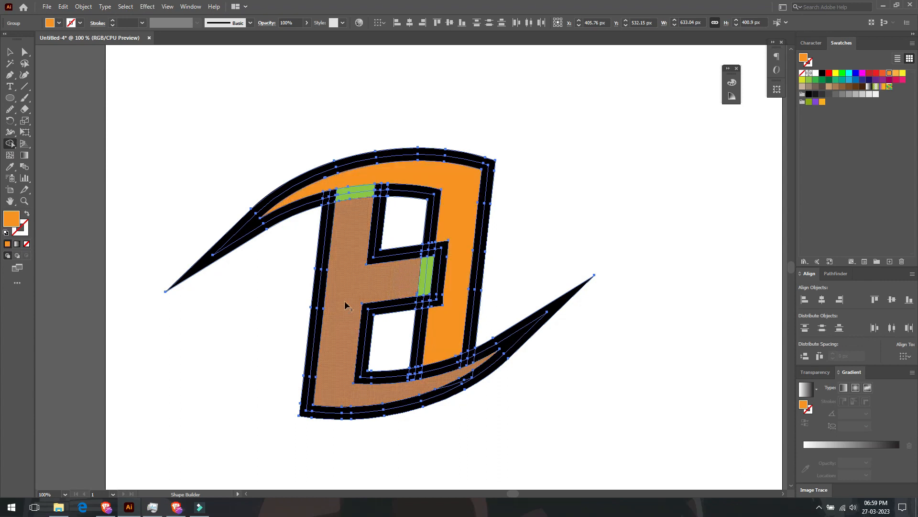
left_click_drag(460, 230, 443, 256)
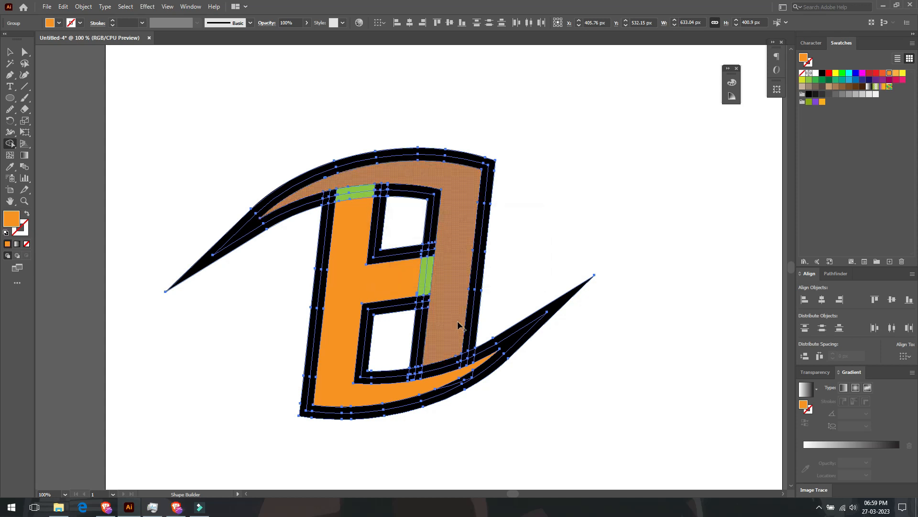
Select the two orange pieces and move them off the black outline toward the artboard's lower right
left_click(25, 52)
left_click(124, 65)
left_click(440, 266)
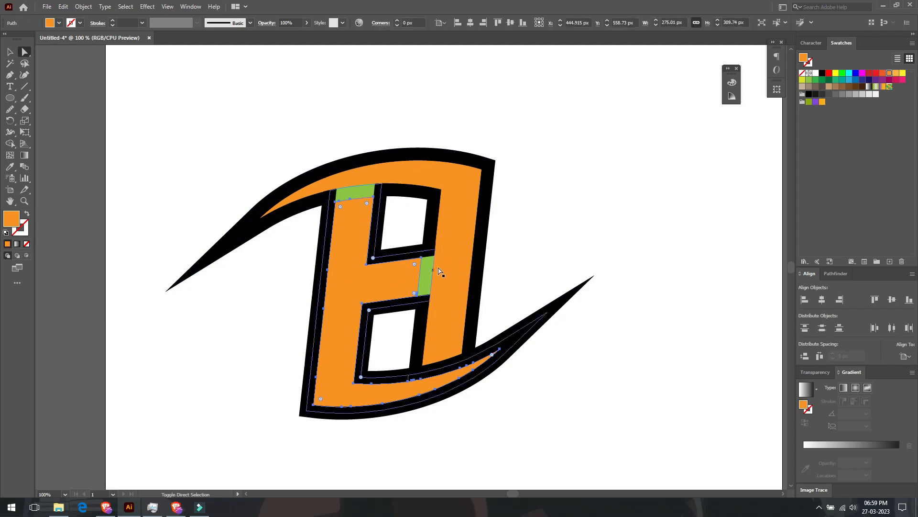
left_click_drag(458, 259, 722, 398)
Delete the leftover black outline and green fragments from the artboard
key("ctrl+minus")
key("ctrl+minus")
left_click_drag(436, 178, 325, 357)
key("Delete")
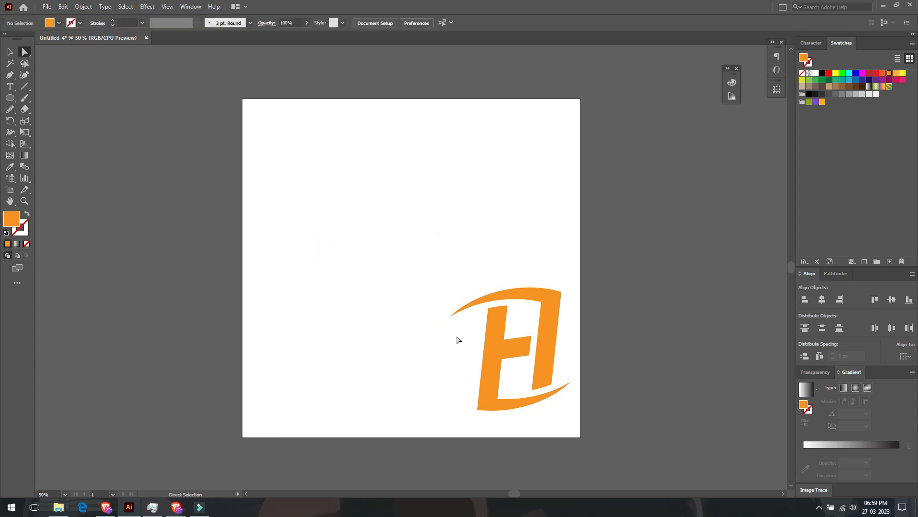
Select both orange logo pieces and move them together to the middle of the artboard
left_click(9, 51)
left_click_drag(564, 239, 467, 405)
left_click_drag(543, 339, 437, 258)
left_click(515, 330)
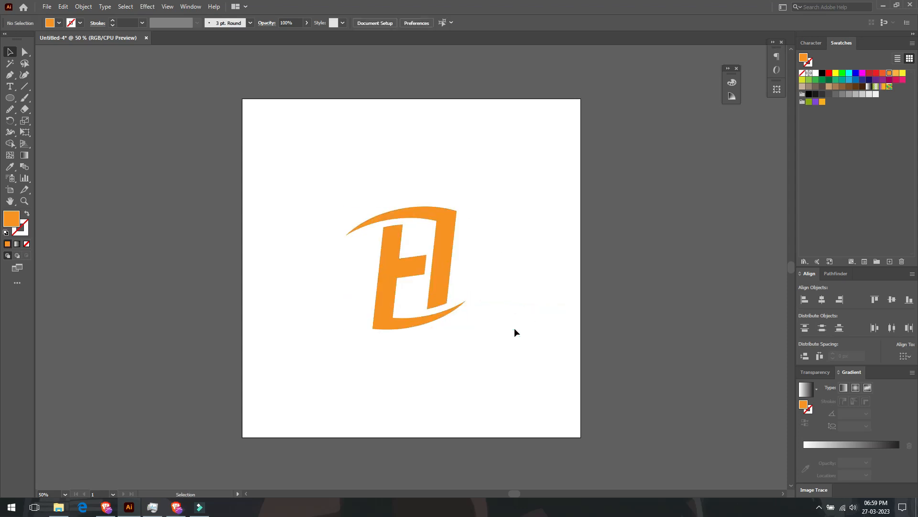